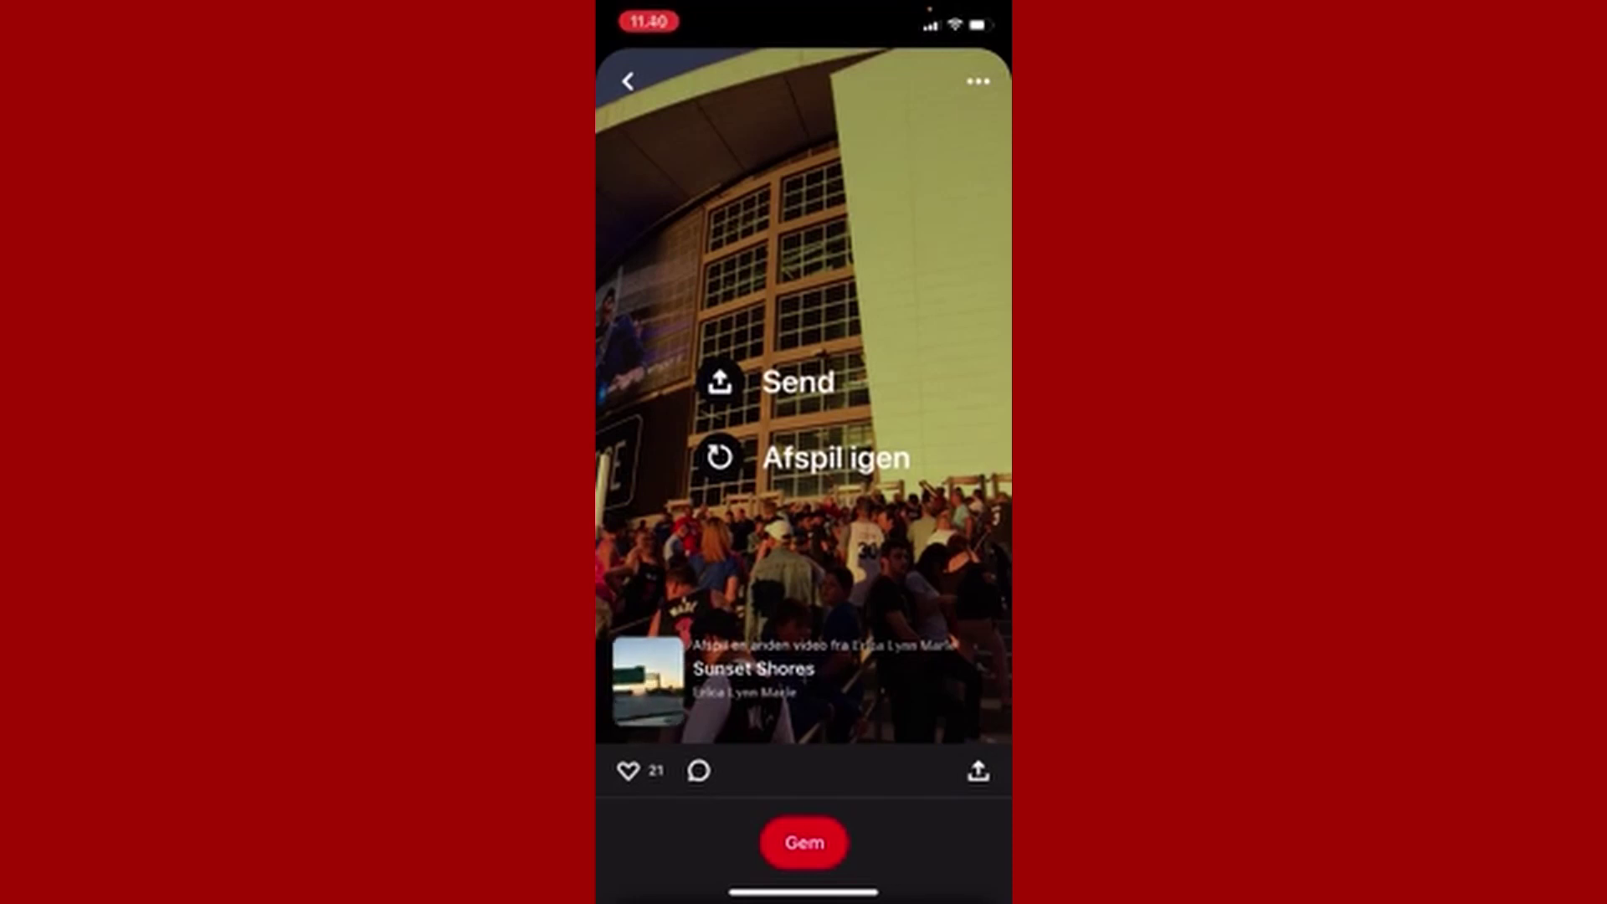
Back out of the finished video's end screen and open the Miami Heat Pre Game pin.
left_click(628, 82)
left_click(692, 566)
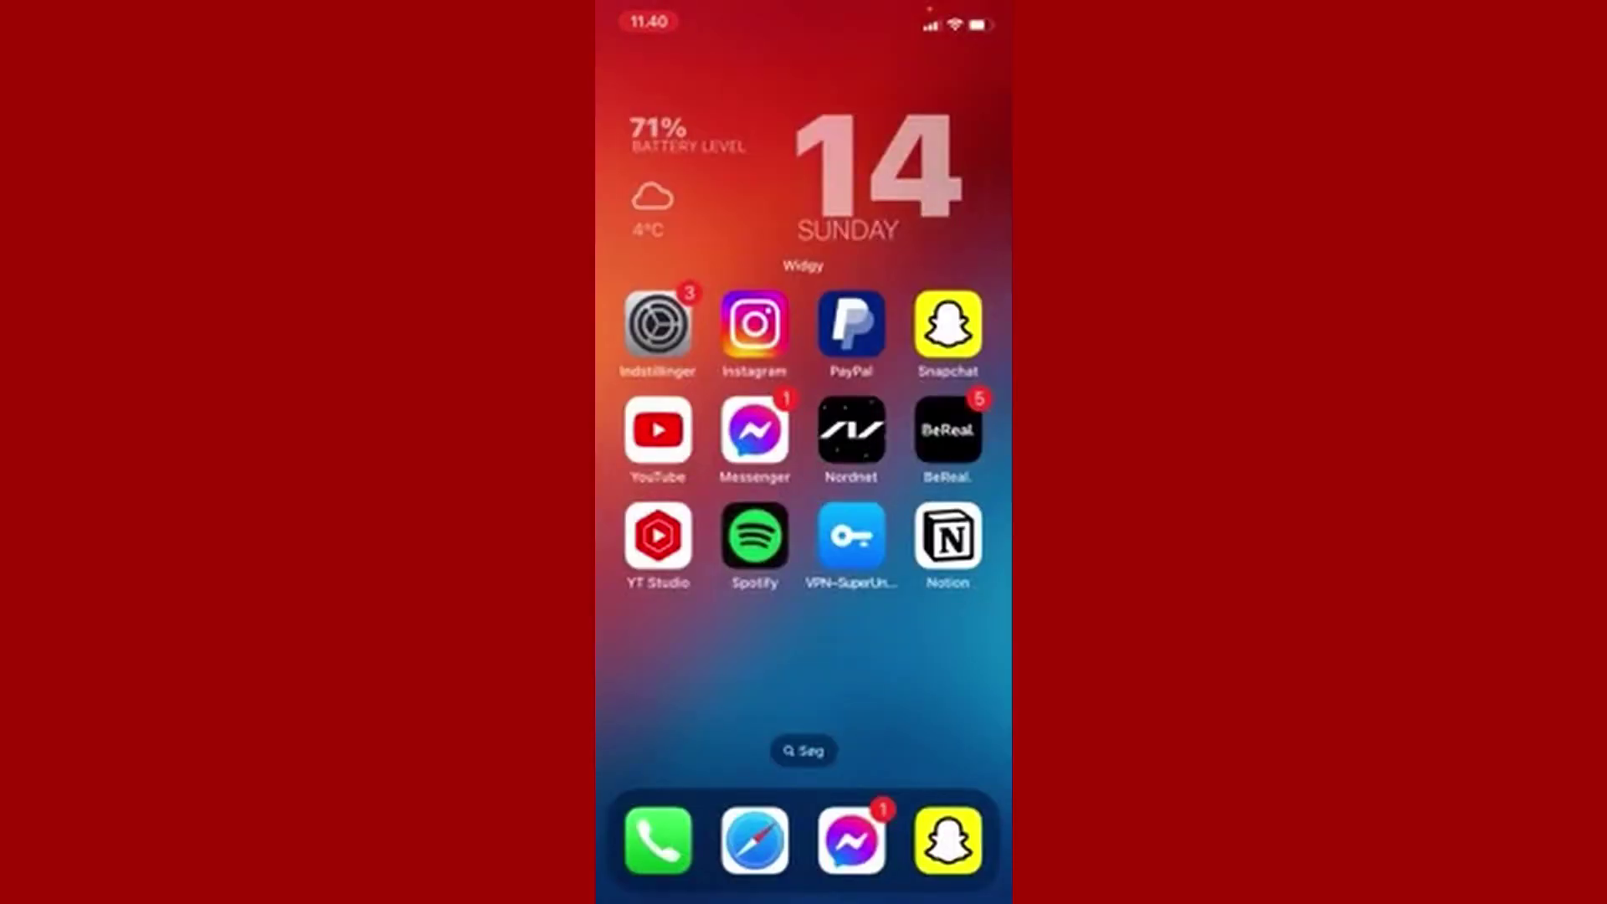
Launch Safari on pinterestdownloader.com and close the World of Tanks pop-up ad.
left_click(756, 840)
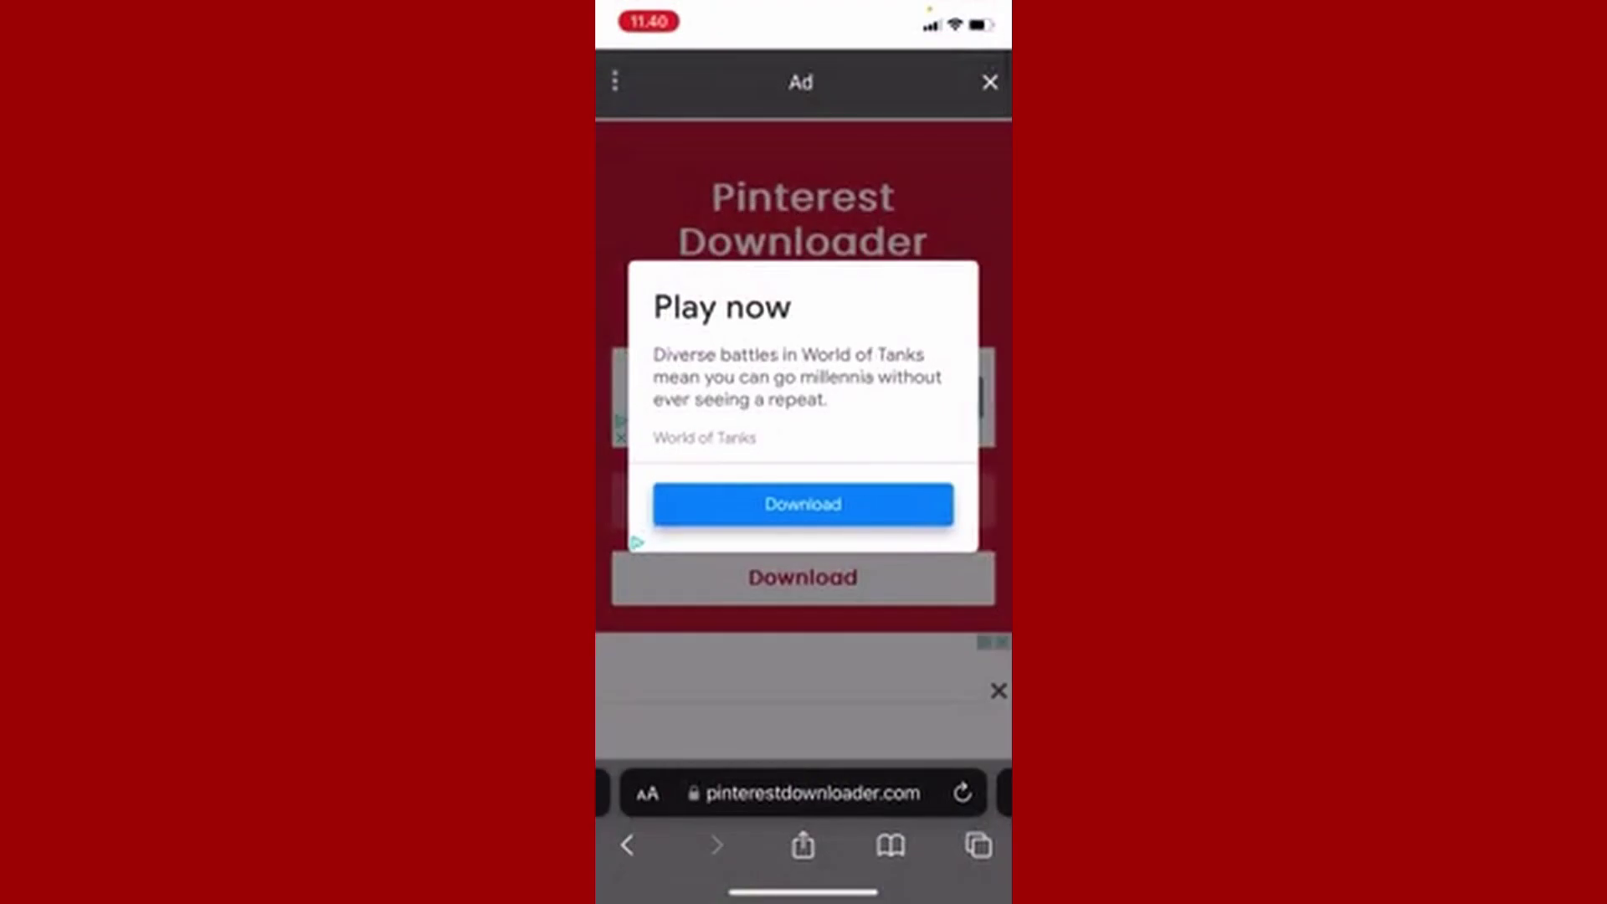
left_click(993, 79)
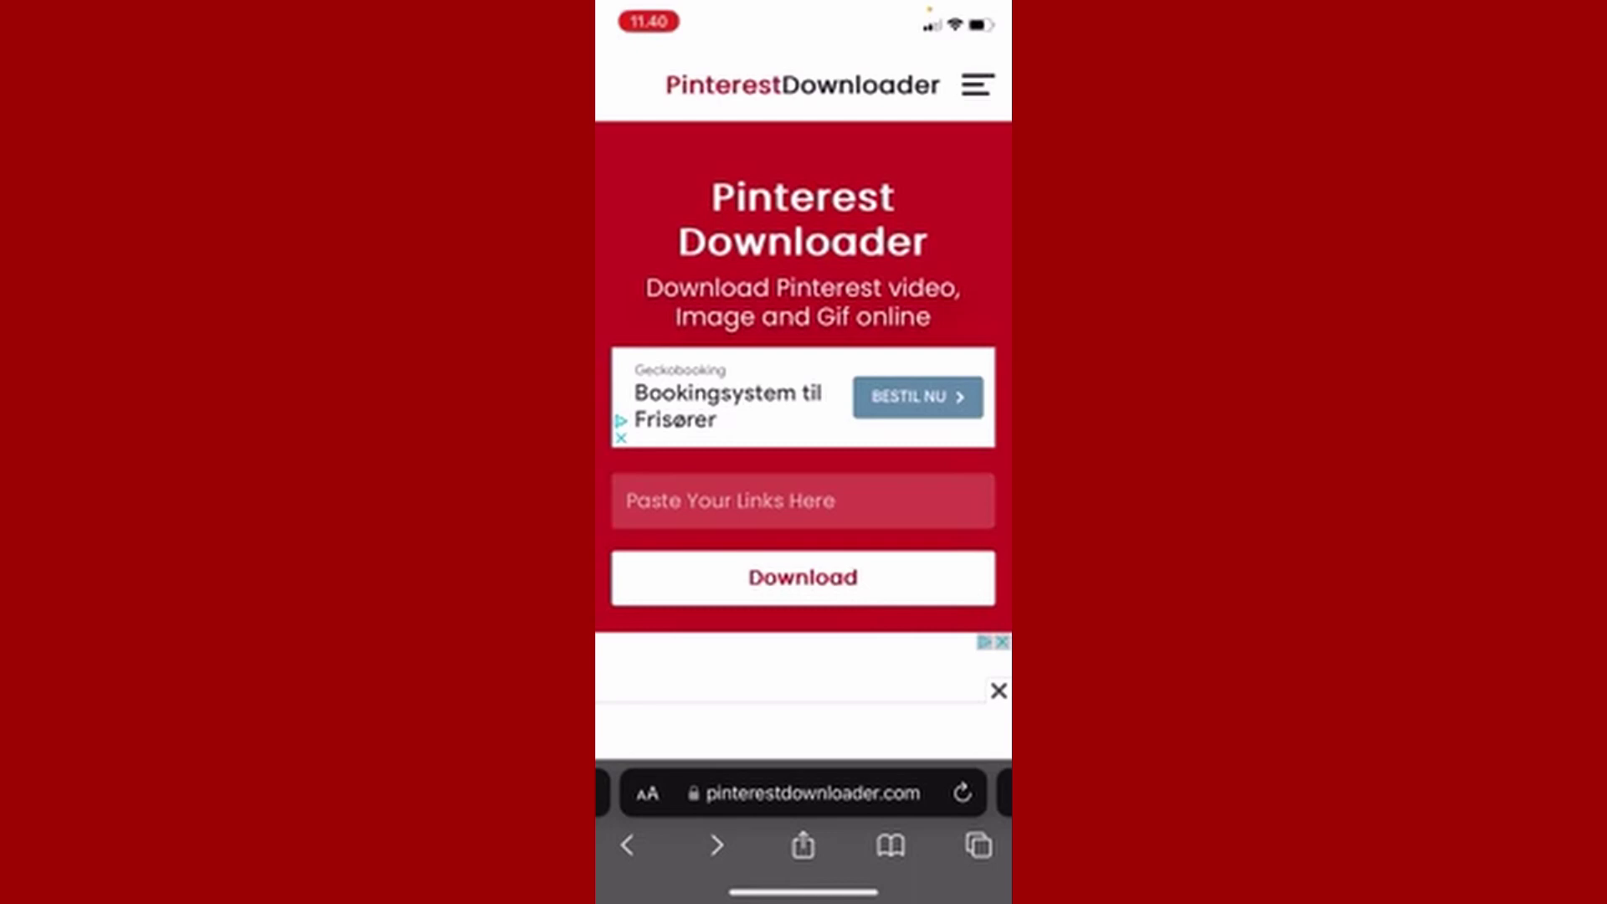
Paste the copied Pinterest pin link into the 'Paste Your Links Here' field and submit it.
left_click(803, 500)
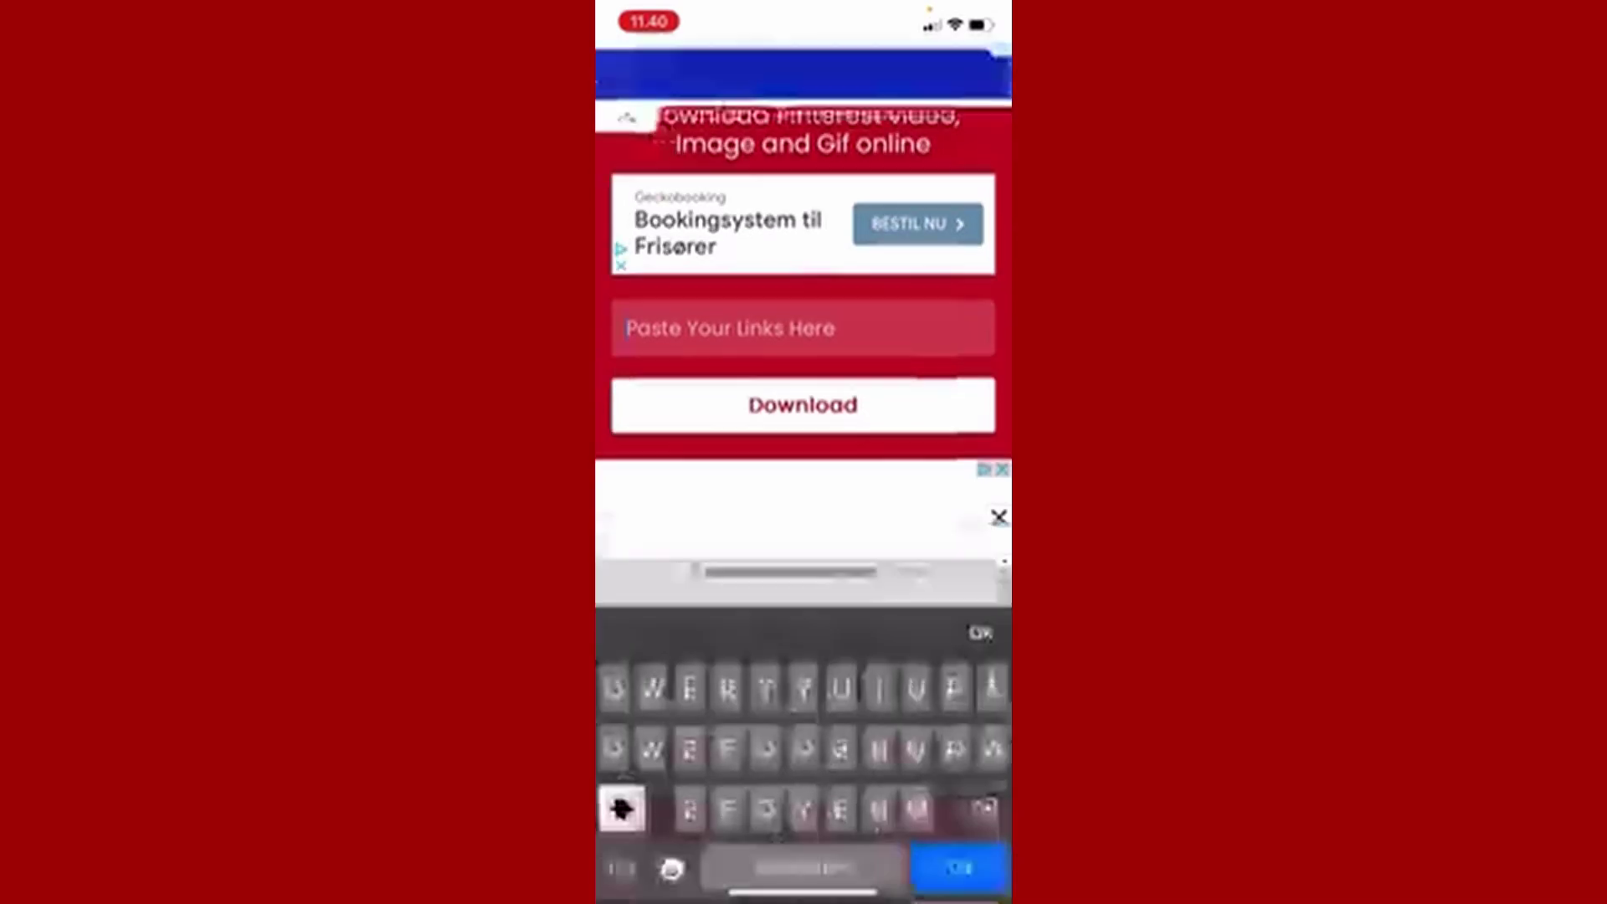
left_click(803, 276)
left_click(656, 228)
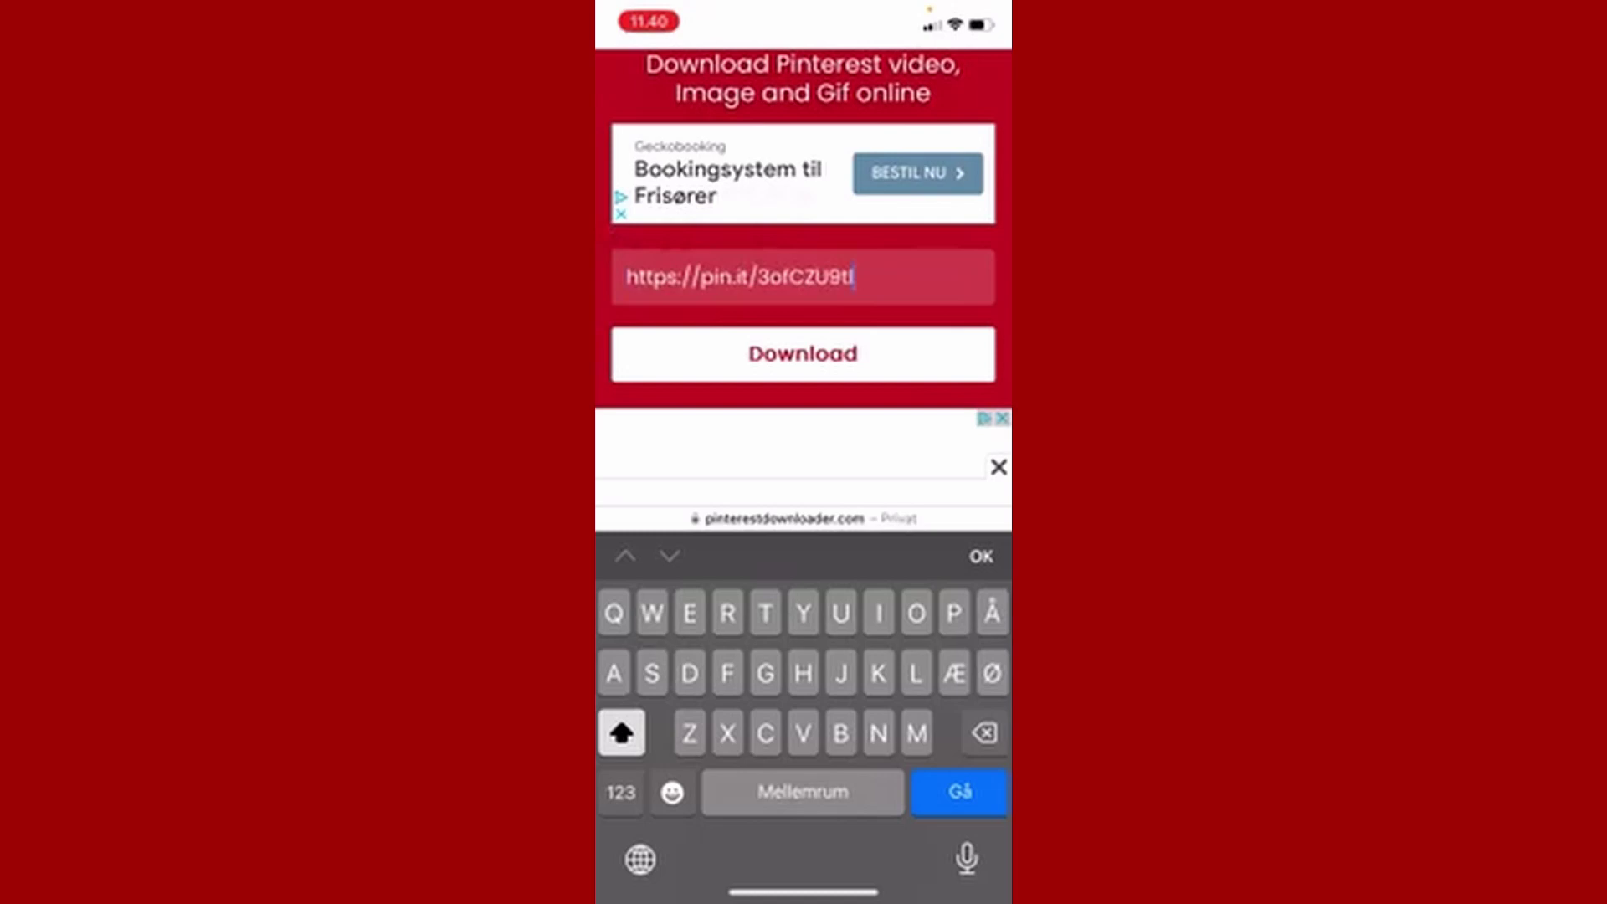
left_click(802, 354)
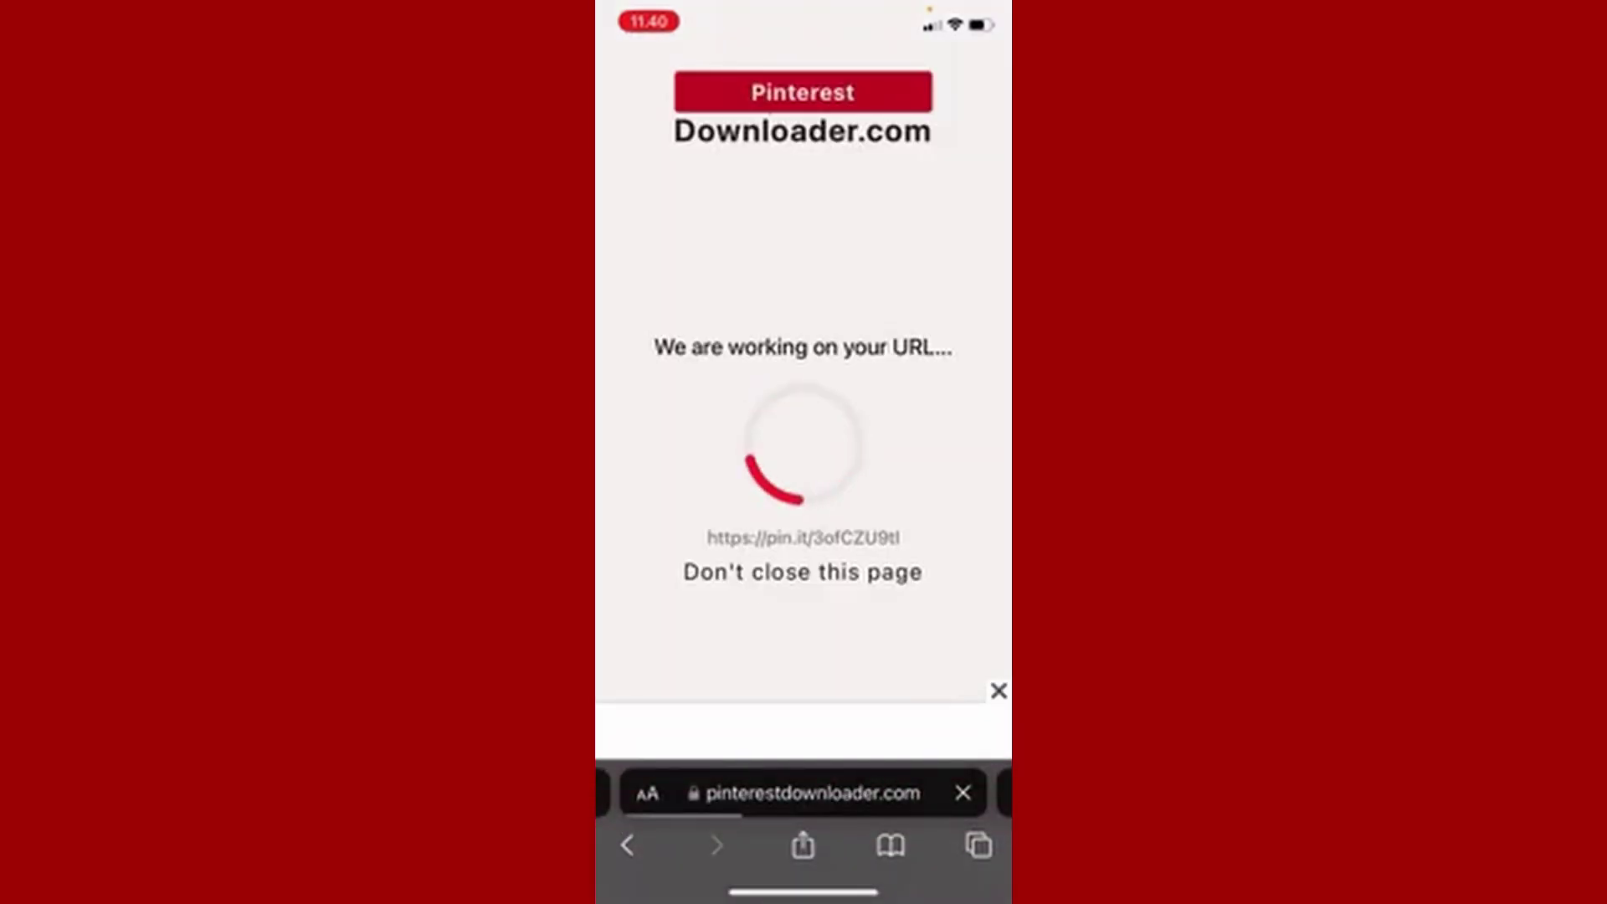
scroll(803, 502, "down", 5)
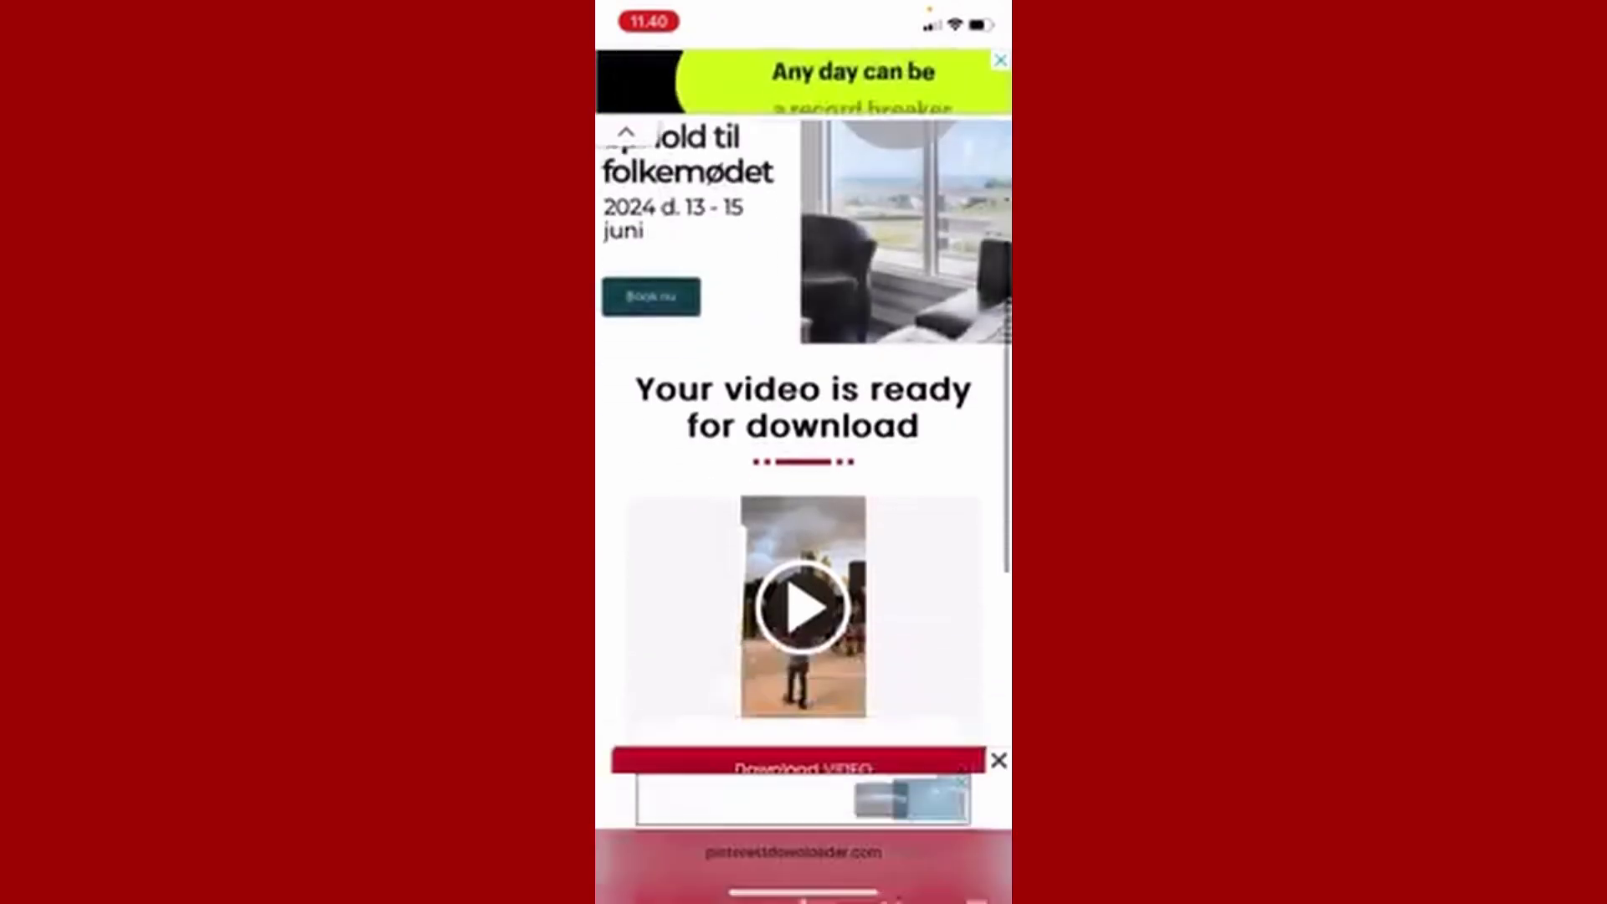
scroll(802, 503, "down", 4)
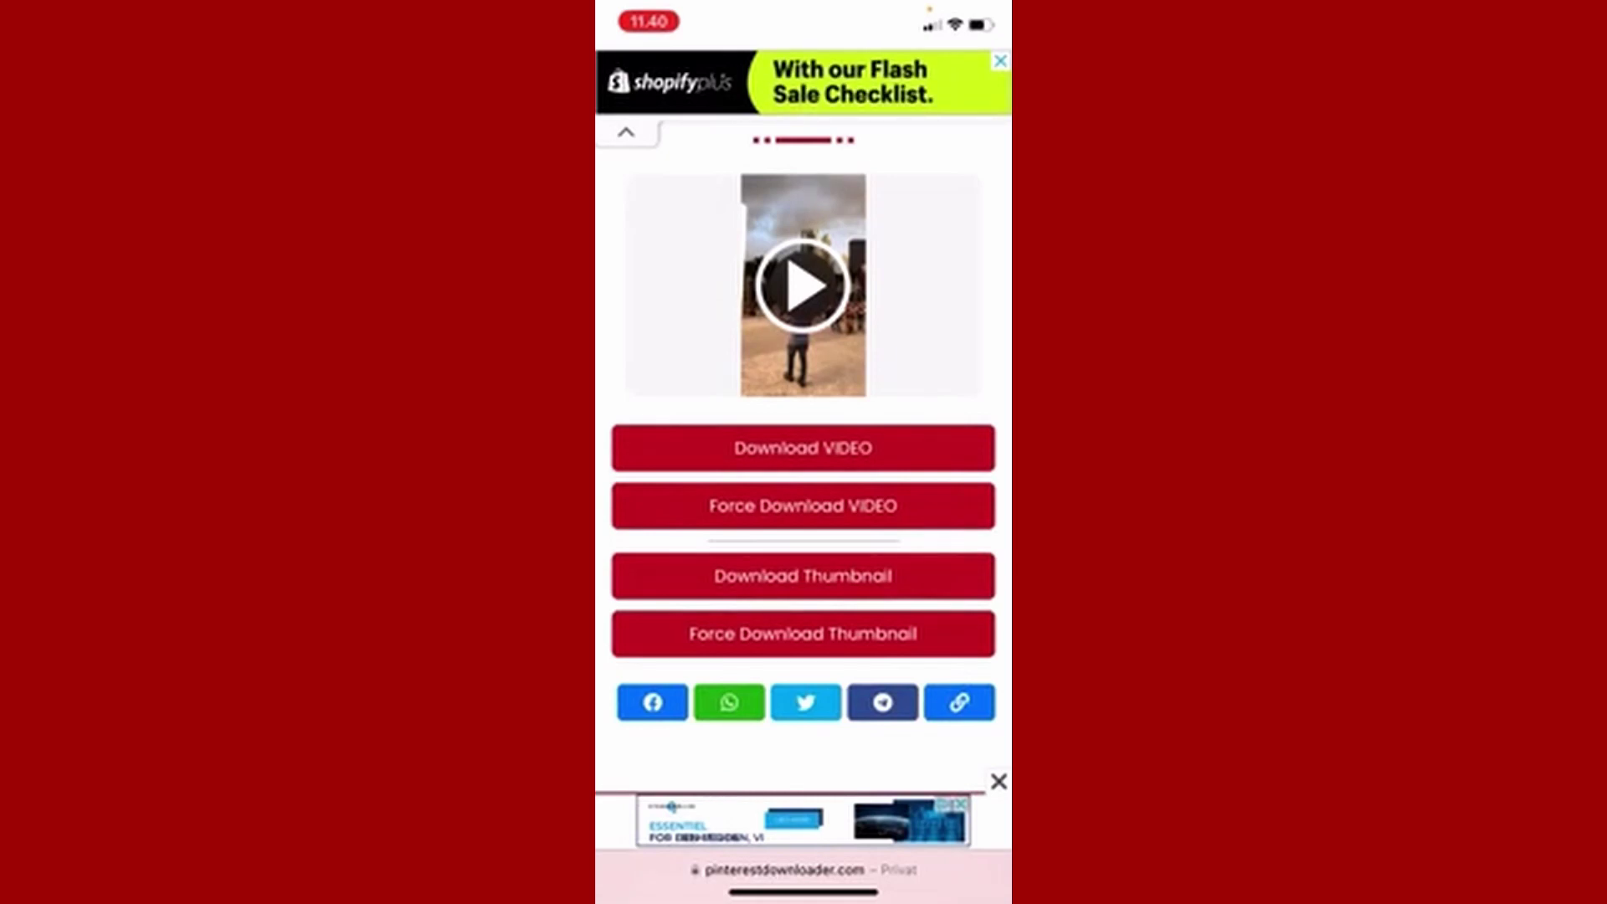
Choose 'Force Download VIDEO' to save the prepared video as a file.
left_click(802, 506)
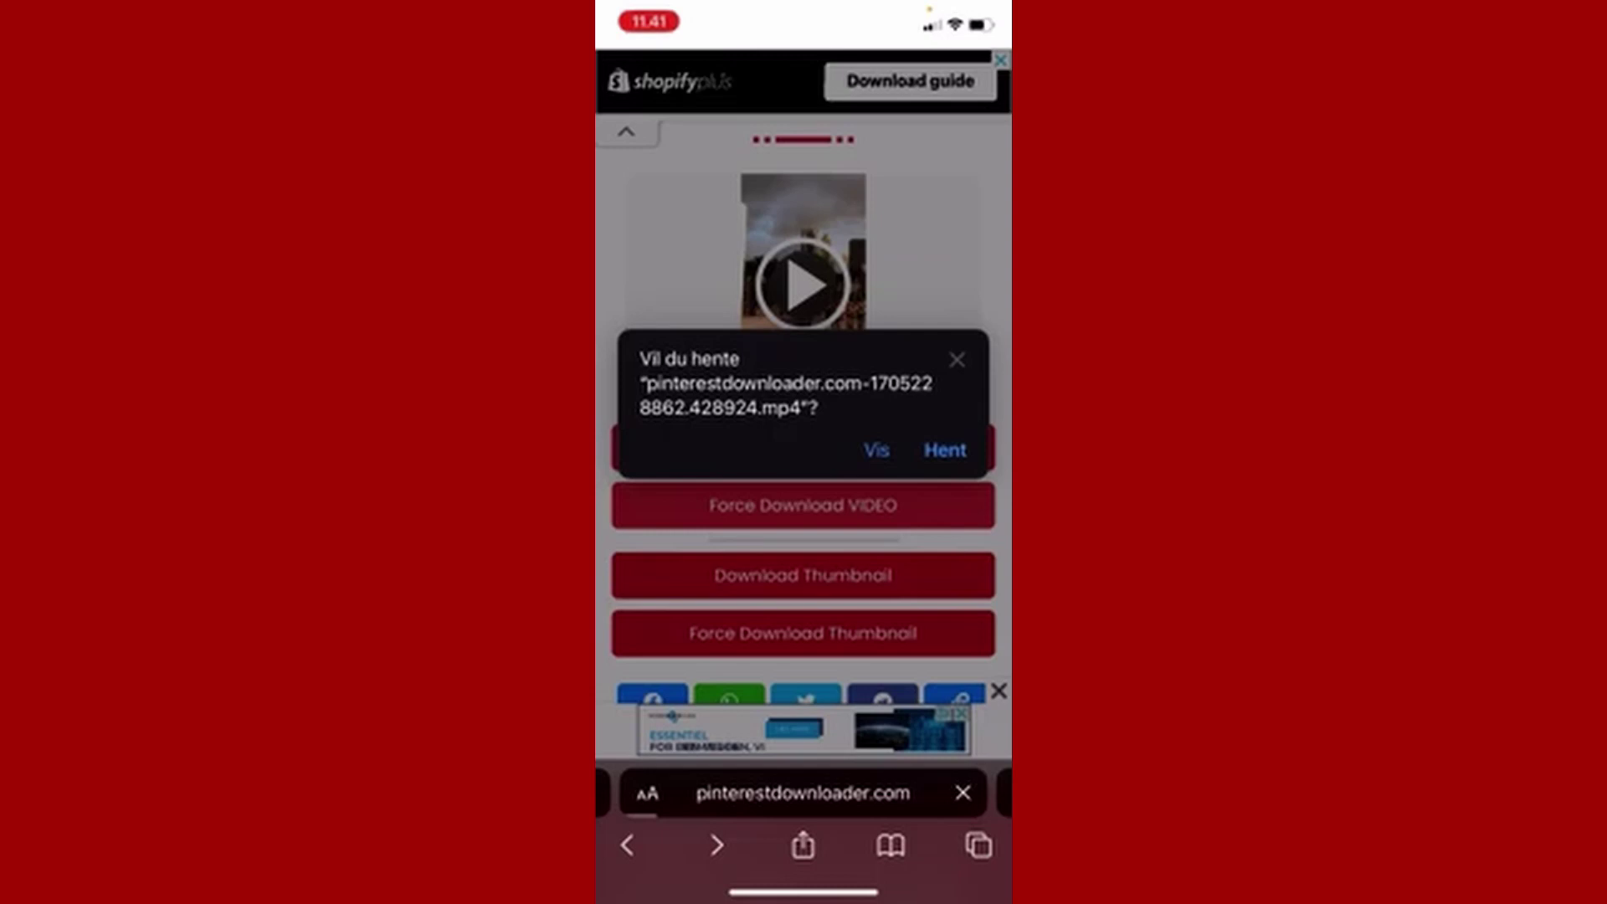
Confirm the MP4 download with 'Hent' and open the file from Safari's Overførsler list.
left_click(944, 450)
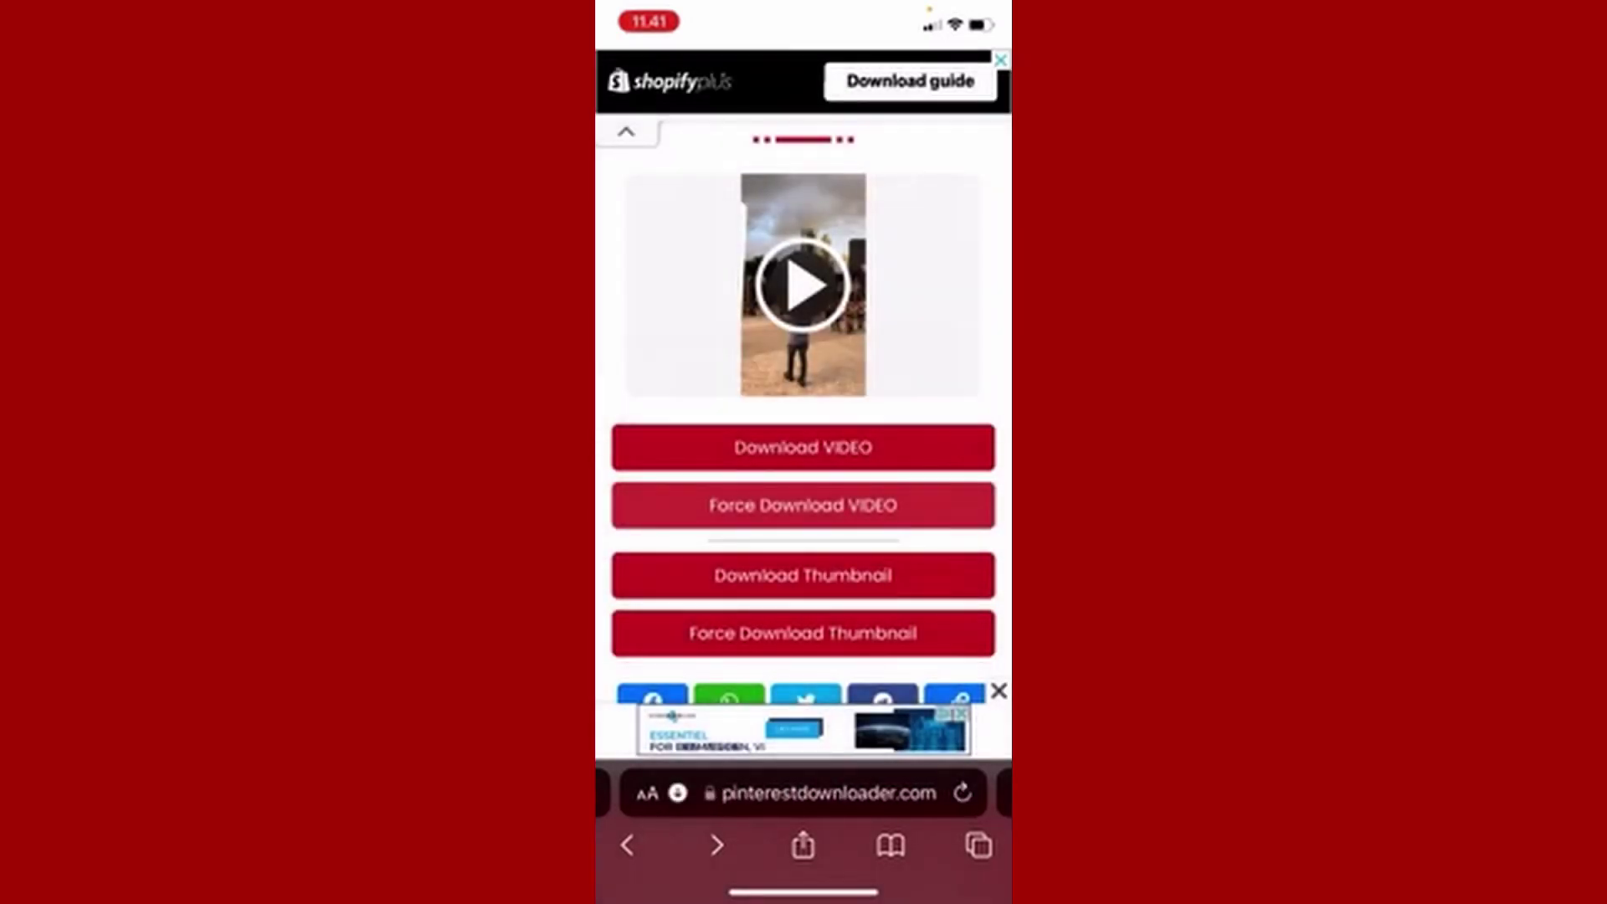
left_click(648, 793)
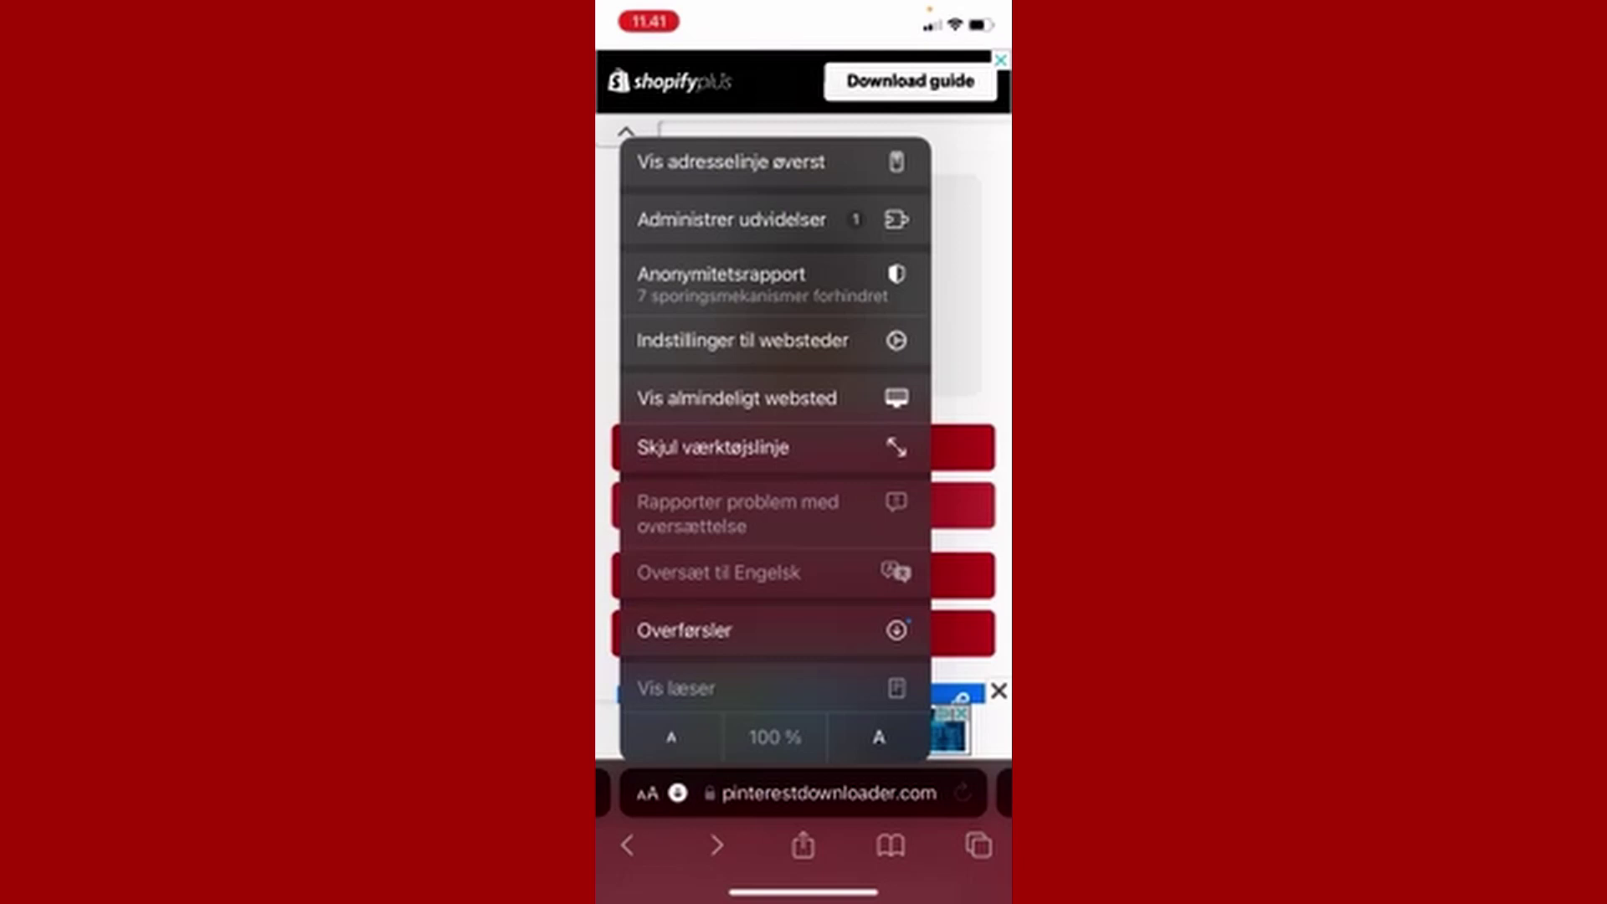
left_click(773, 628)
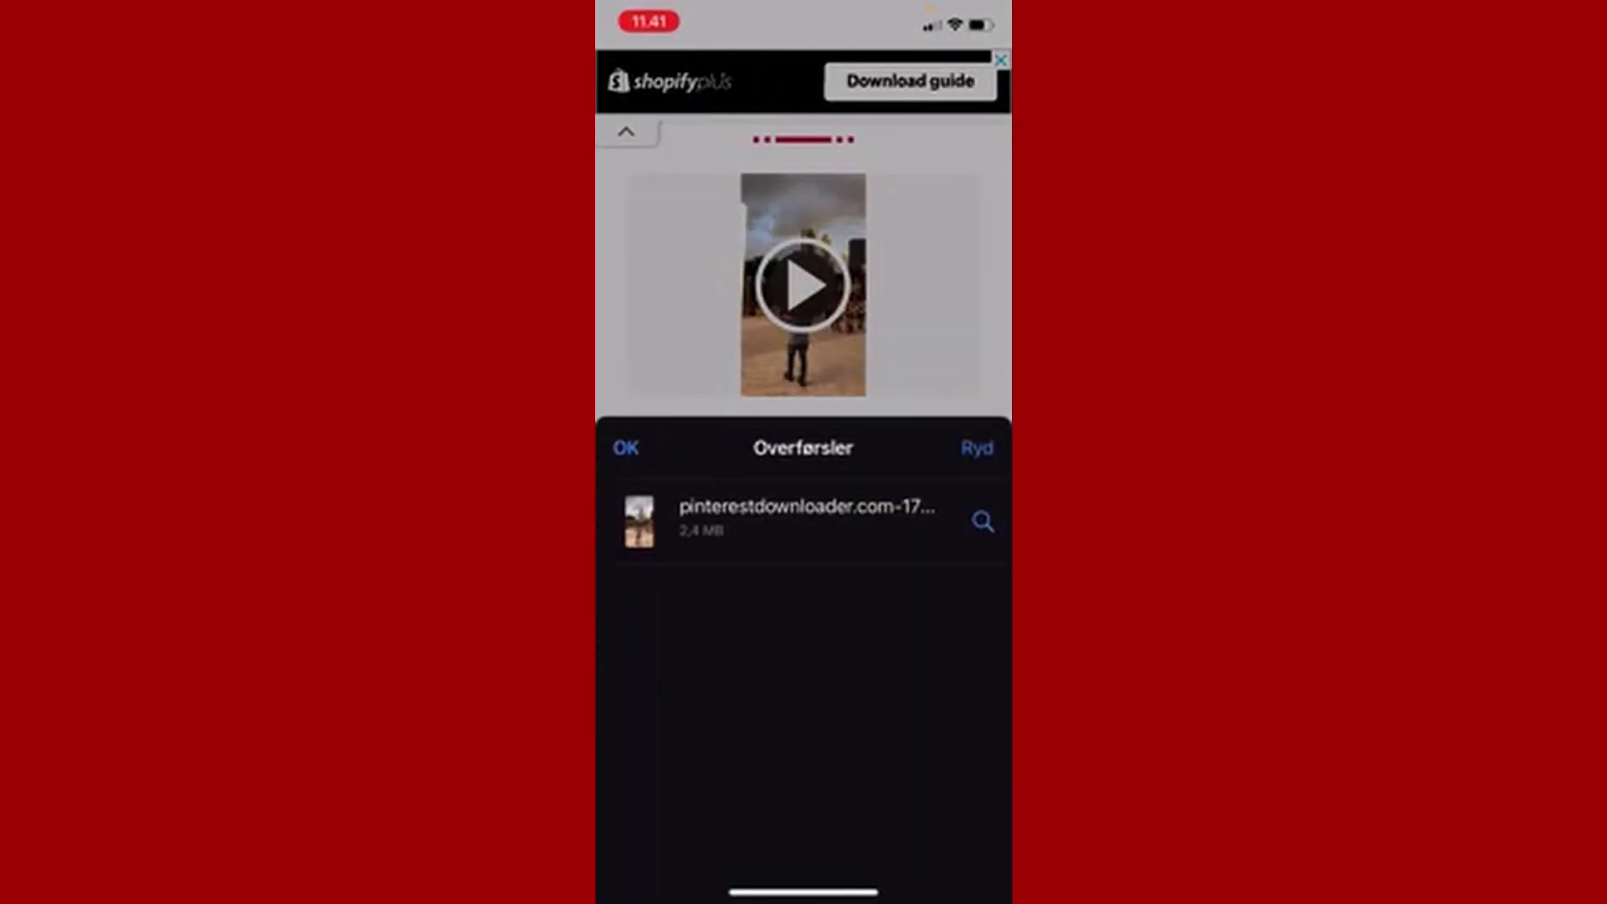
left_click(804, 519)
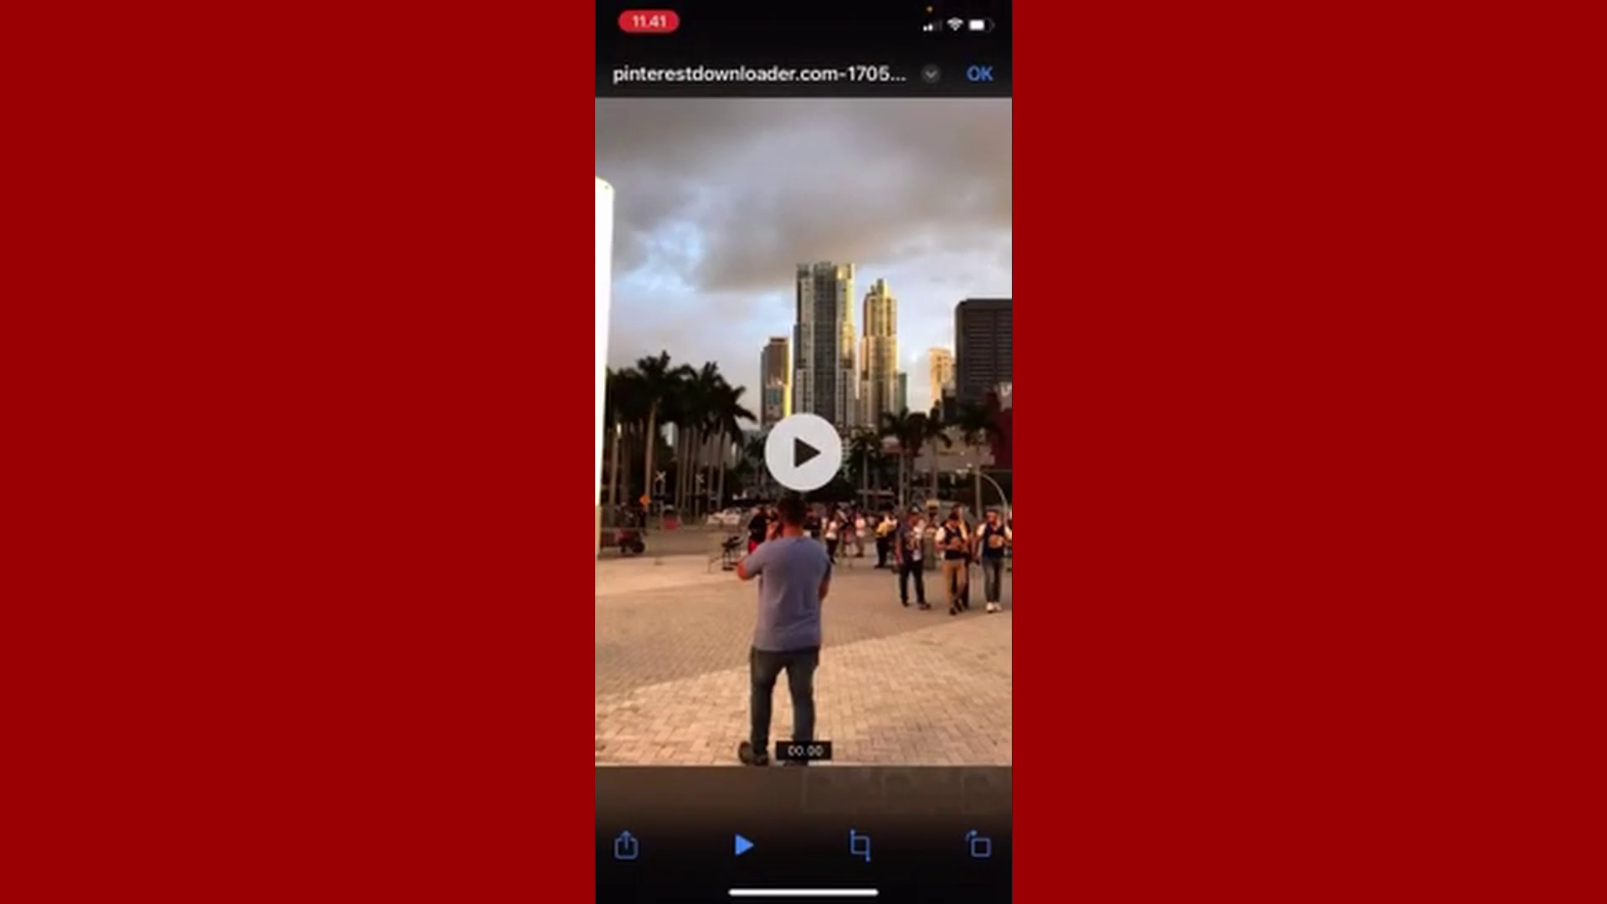